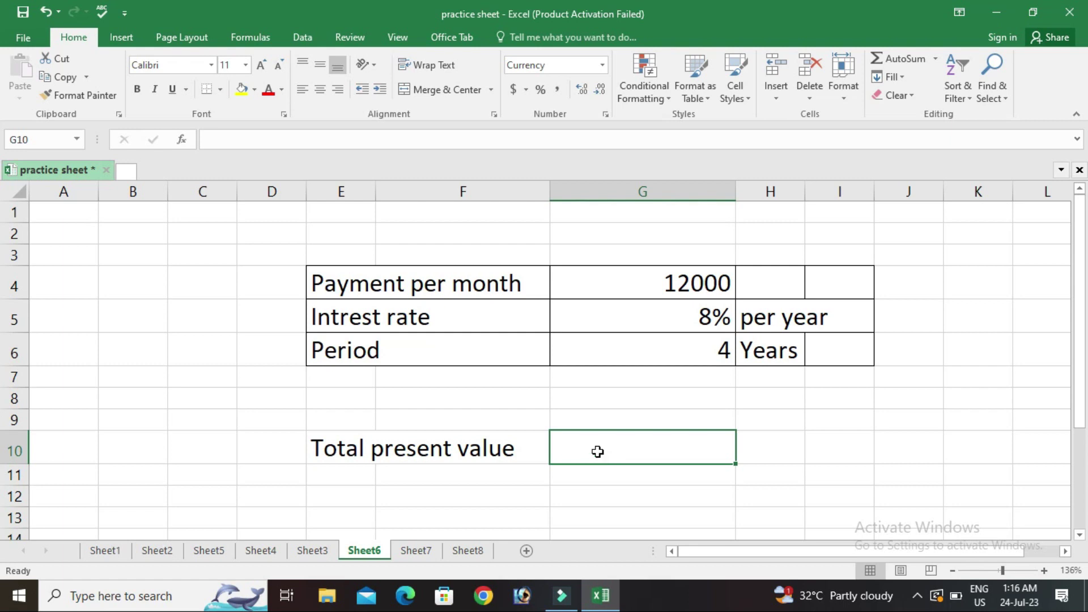
Start a PV formula in the total present value cell G10, using the monthly rate G5/12 as its first argument.
{"action": "double_click", "coordinate": [589, 451]}
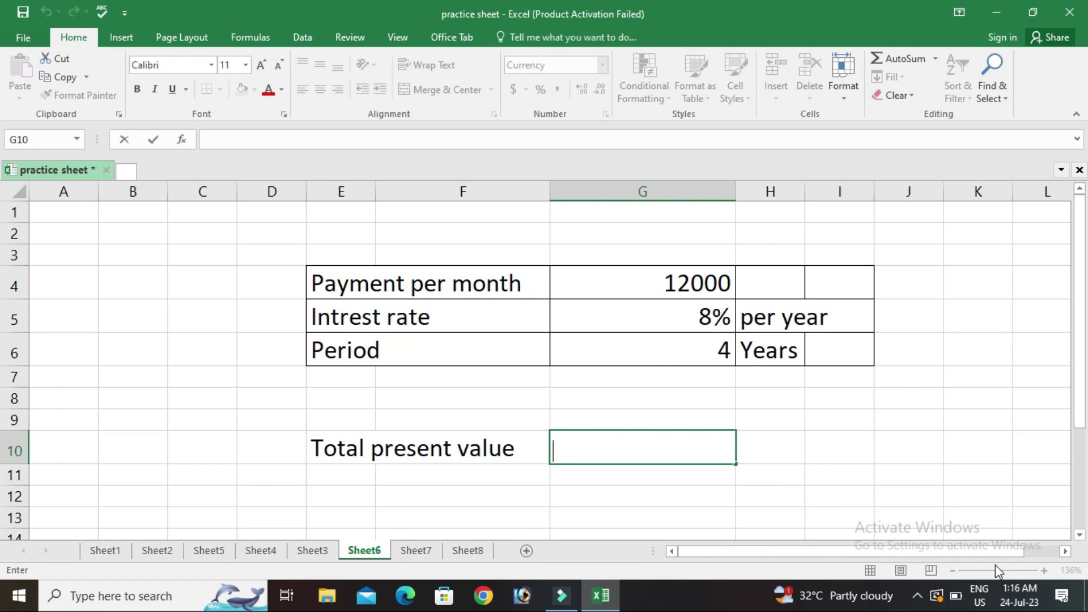
{"action": "left_click", "coordinate": [627, 449]}
{"action": "type", "text": "="}
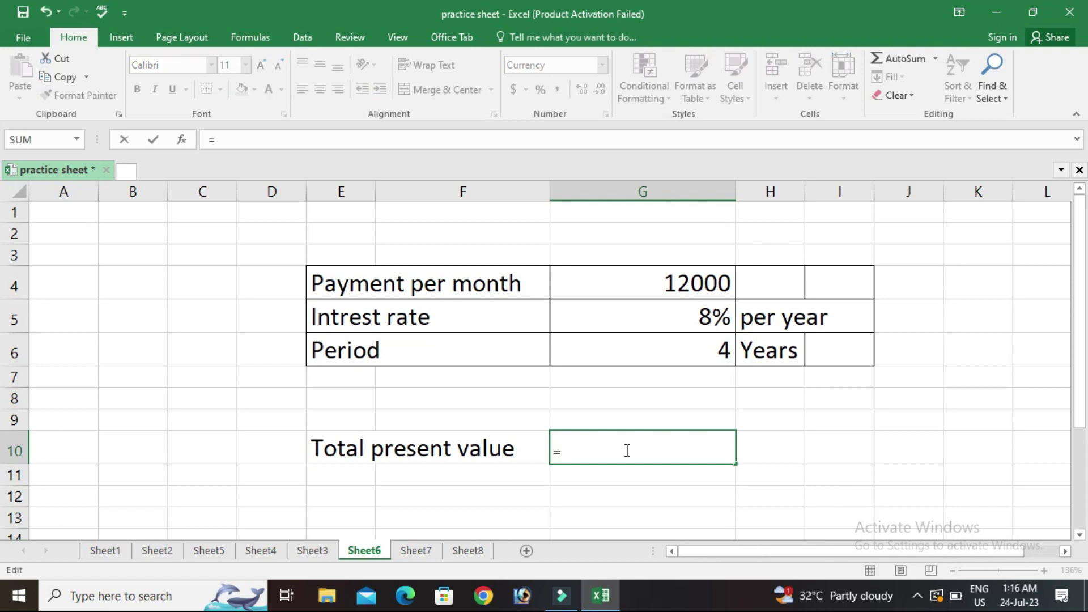
{"action": "type", "text": "pv"}
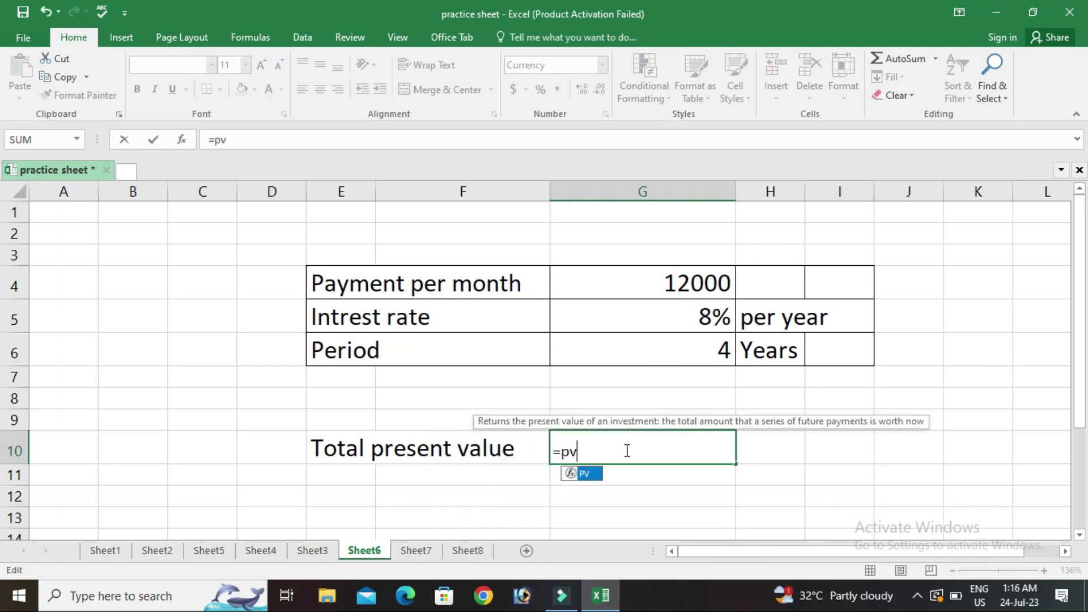
{"action": "type", "text": "("}
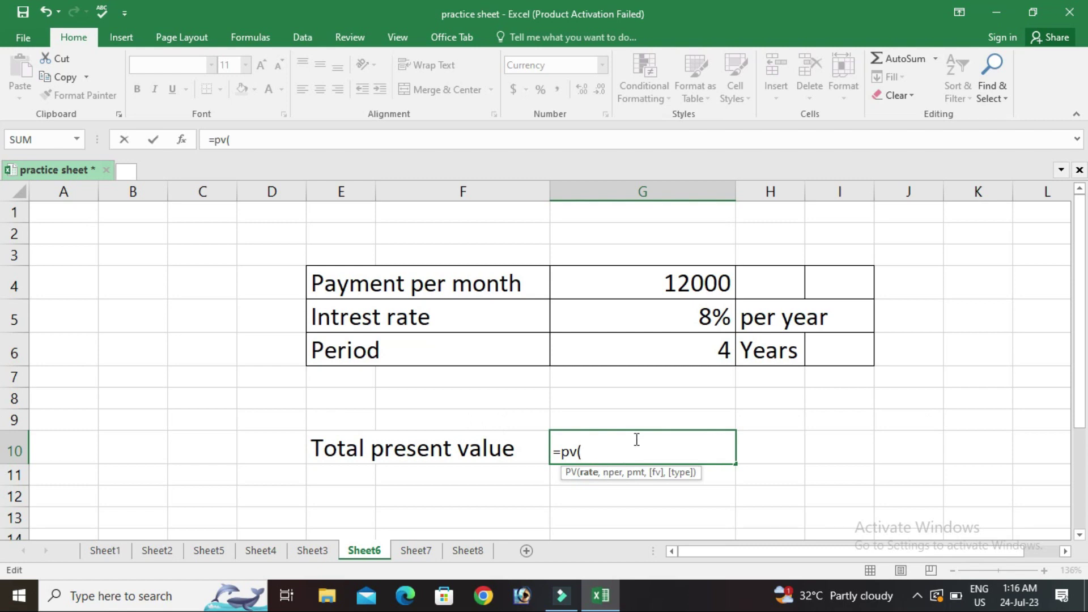
{"action": "left_click", "coordinate": [690, 322]}
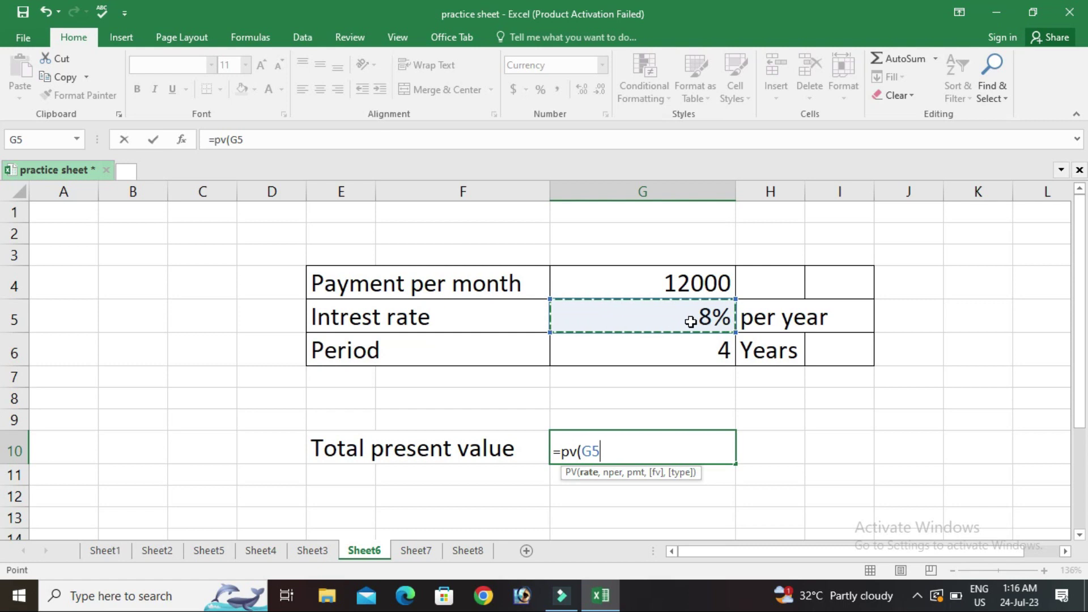
{"action": "type", "text": "/1"}
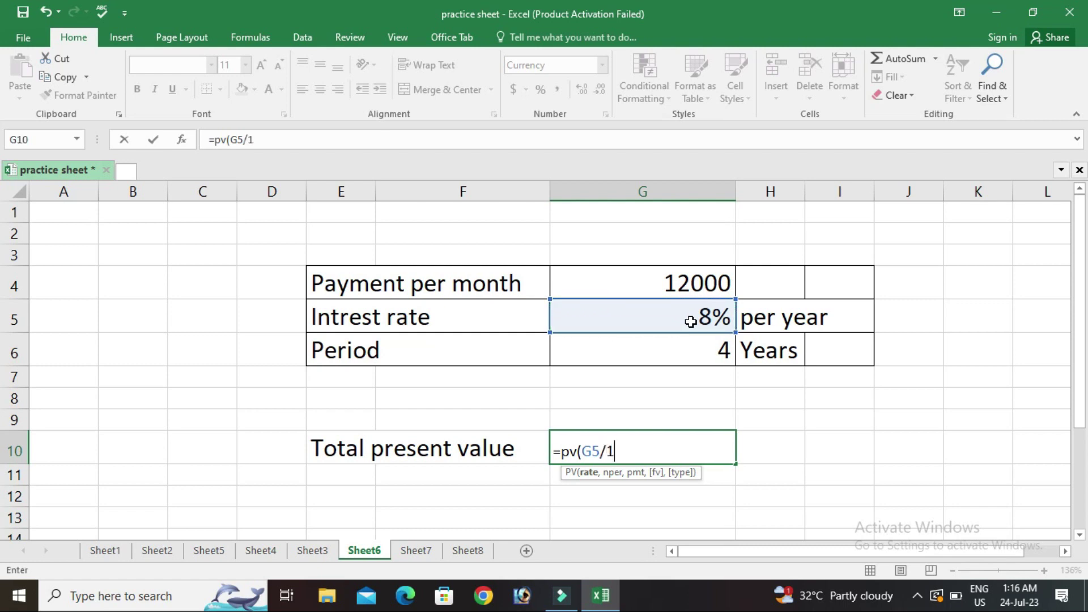
{"action": "type", "text": "2,"}
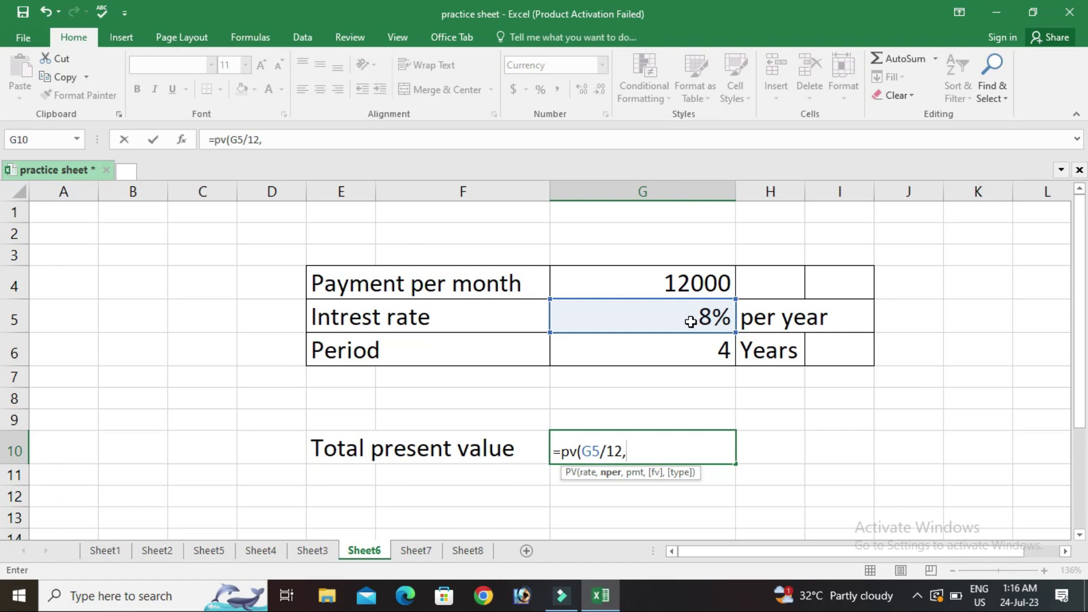
Complete the PV formula with G6*12 periods, payment G4, an empty future value and type 0 for end of period.
{"action": "type", "text": "4"}
{"action": "key", "text": "BackSpace"}
{"action": "left_click", "coordinate": [687, 346]}
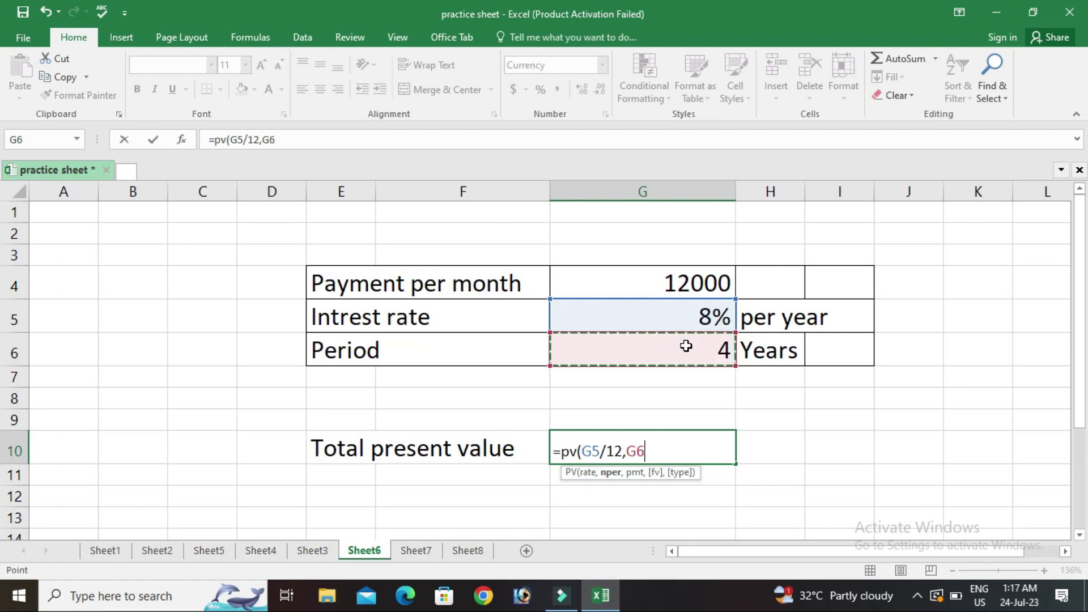
{"action": "type", "text": "*12"}
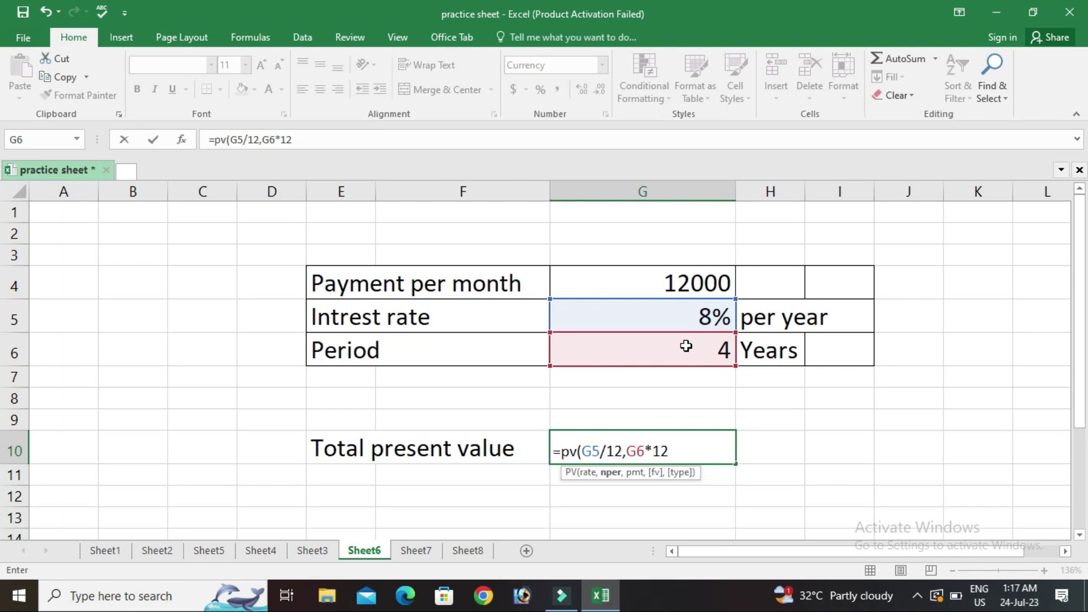
{"action": "type", "text": ","}
{"action": "left_click", "coordinate": [664, 276]}
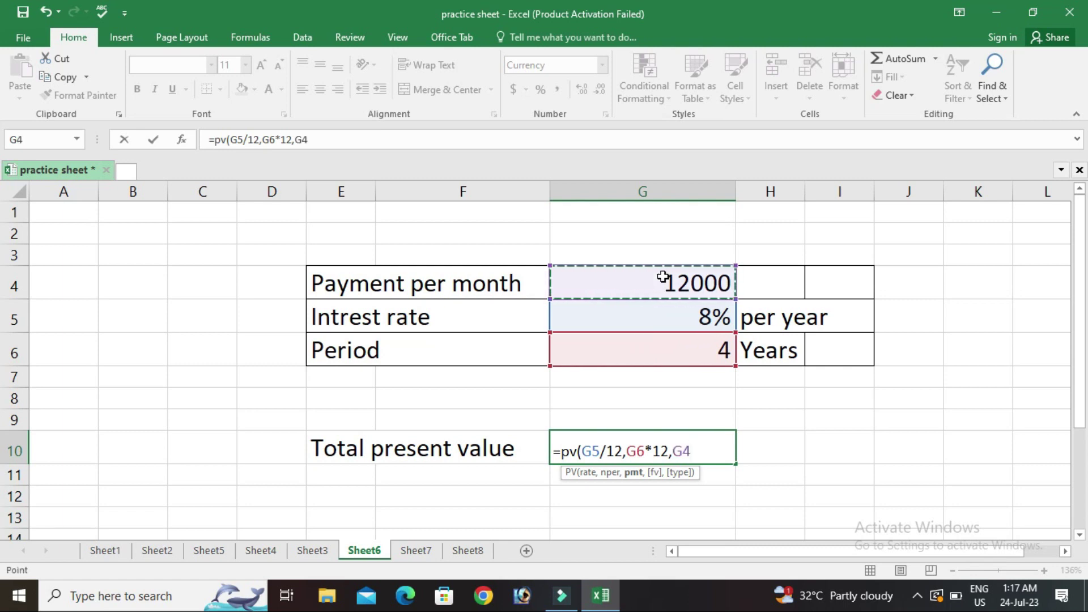
{"action": "type", "text": ","}
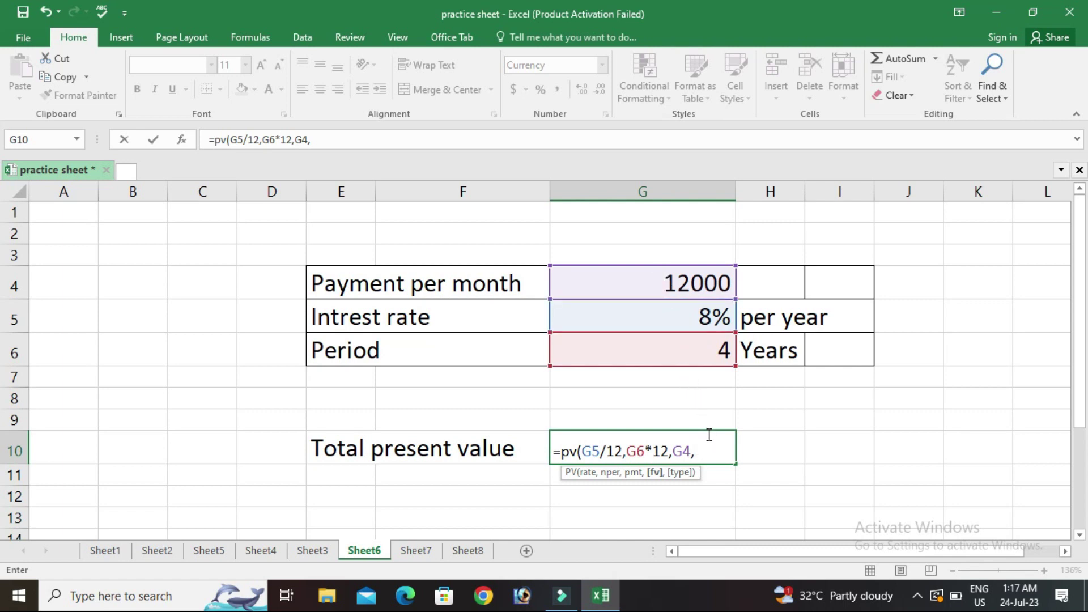
{"action": "type", "text": ","}
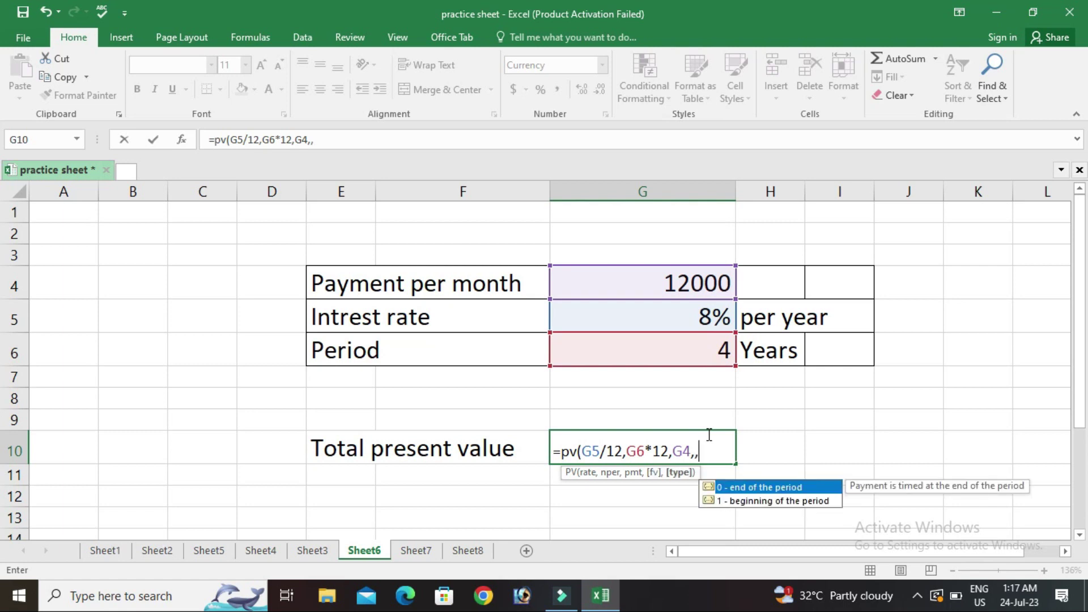
{"action": "type", "text": "0)"}
{"action": "key", "text": "Return"}
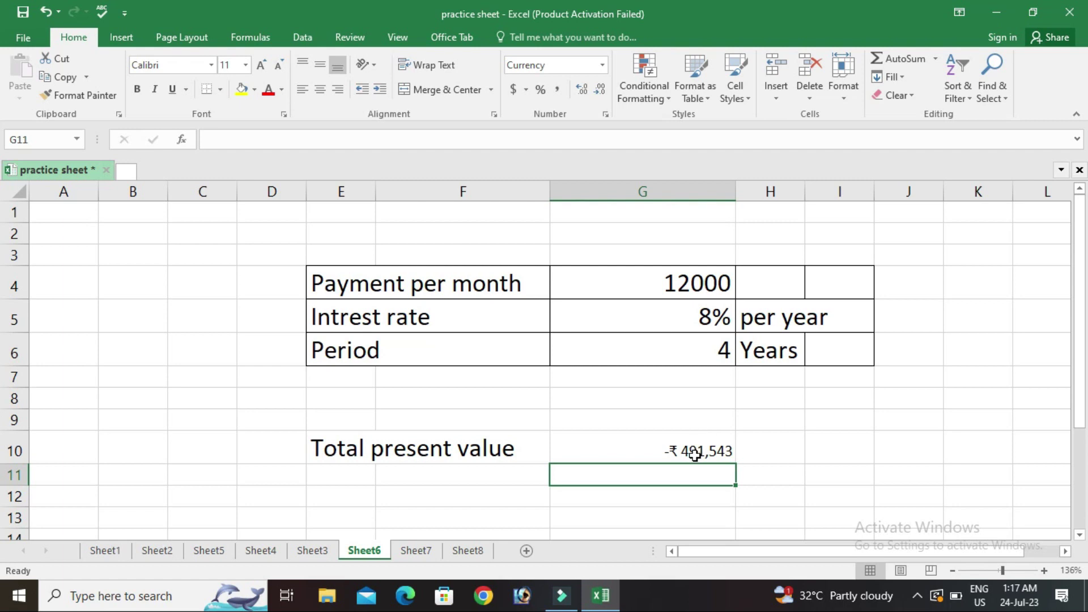
{"action": "left_click", "coordinate": [695, 455]}
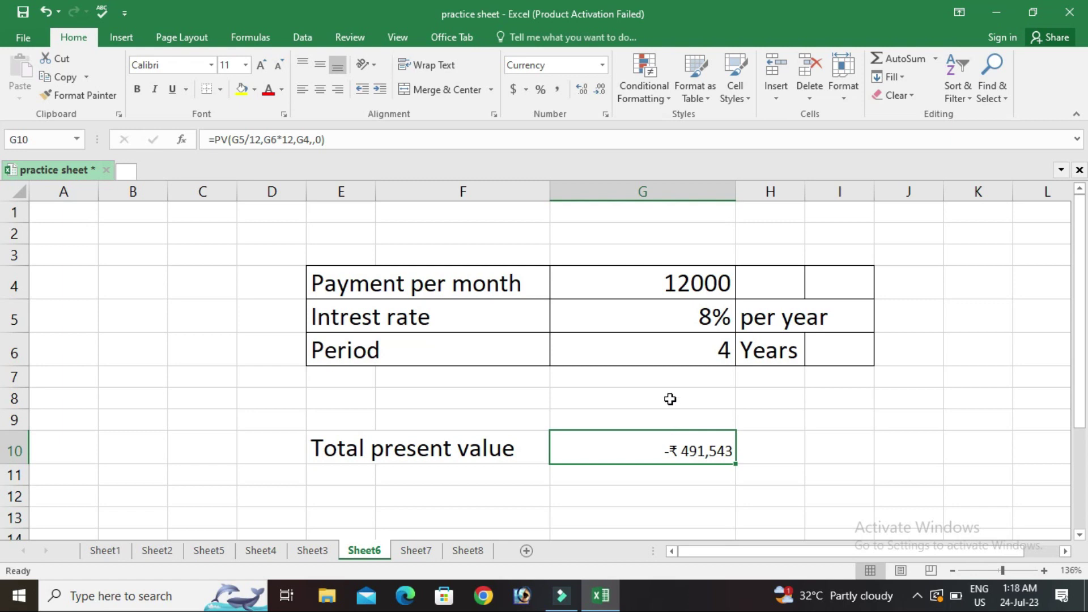
Make the payment per month in G4 negative by setting it to -12000.
{"action": "left_click", "coordinate": [659, 288]}
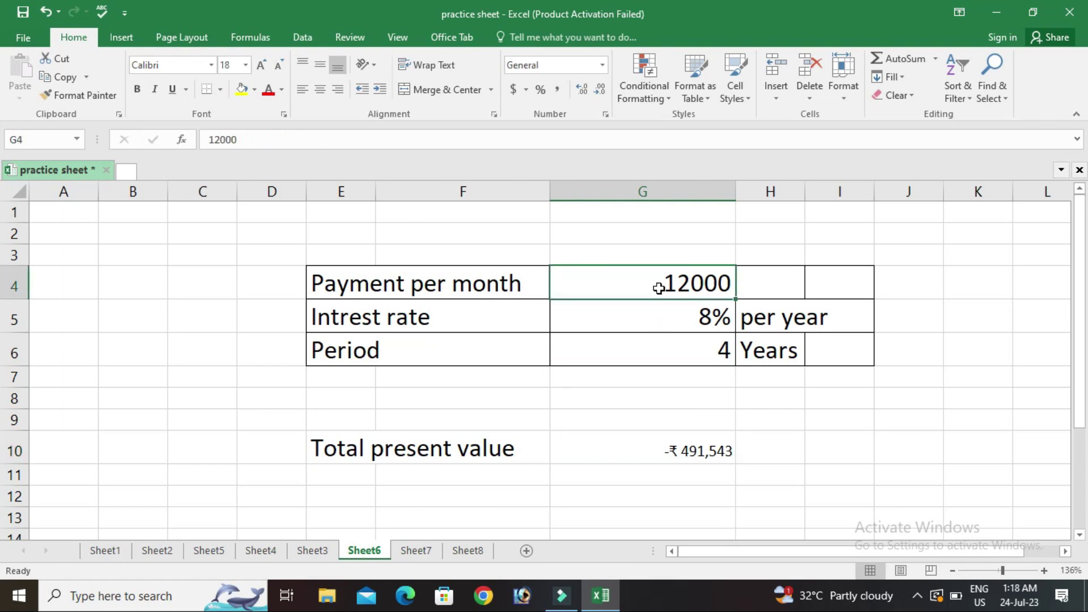
{"action": "double_click", "coordinate": [659, 288]}
{"action": "type", "text": "-"}
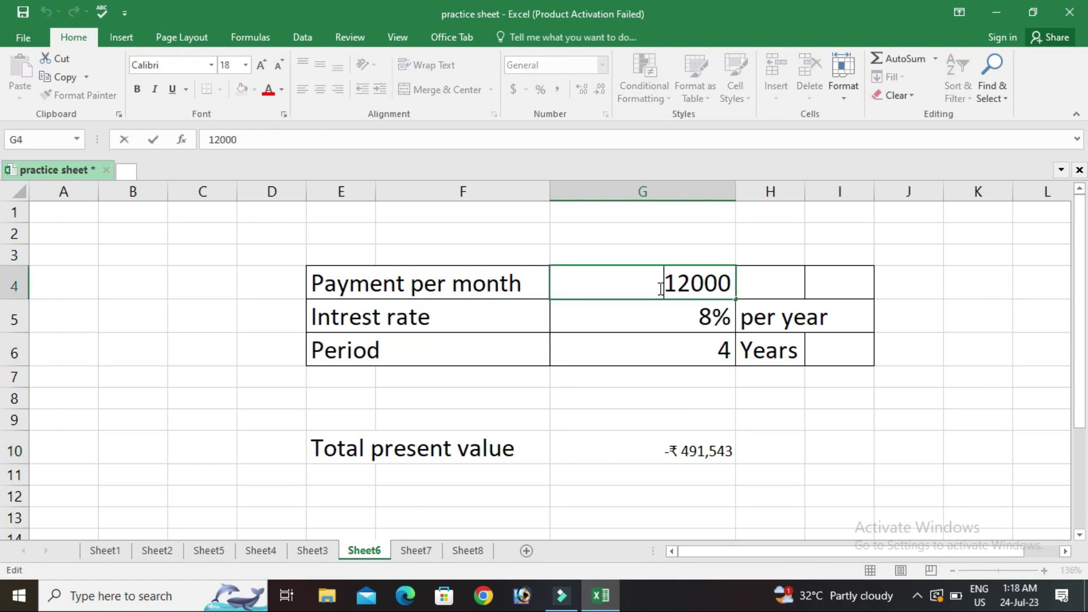
{"action": "key", "text": "Return"}
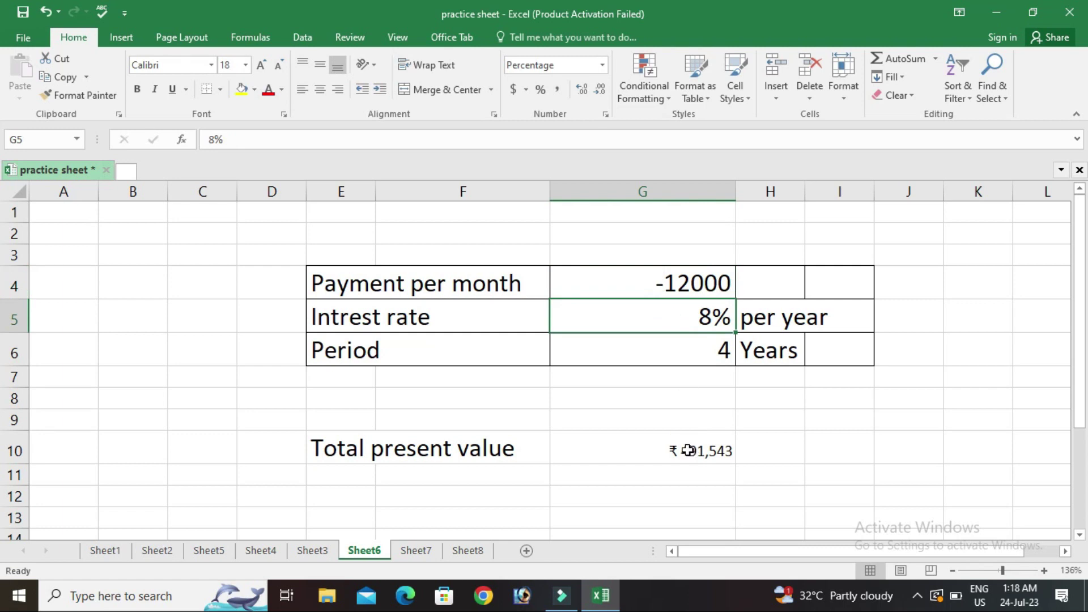
{"action": "left_click", "coordinate": [688, 450]}
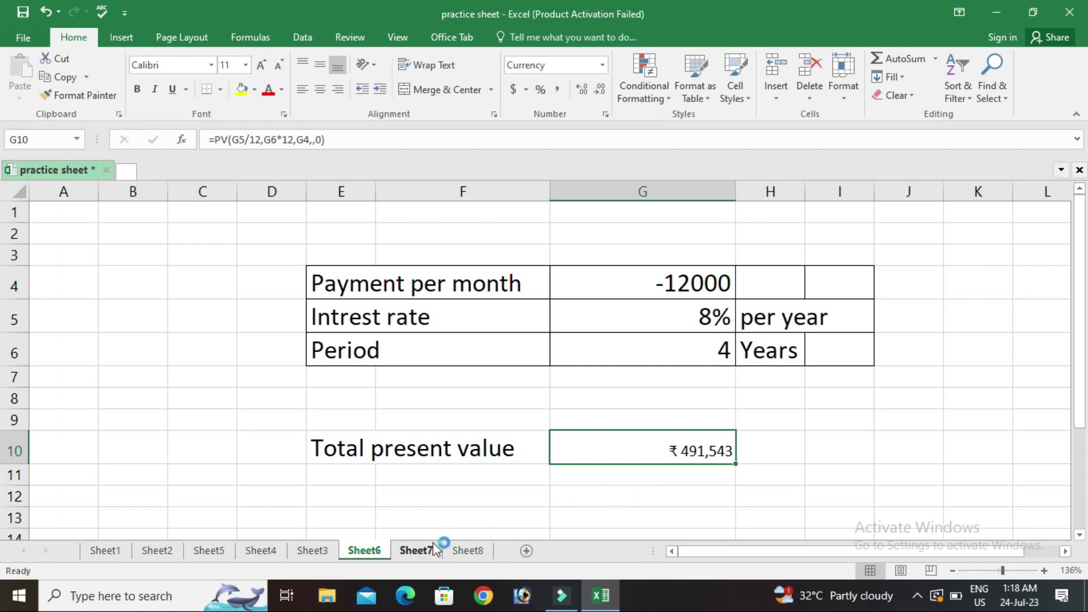
On Sheet7, calculate the future value in cell G7 with the formula =FV(H4,H5,H3).
{"action": "left_click", "coordinate": [422, 553]}
{"action": "left_click", "coordinate": [382, 336]}
{"action": "scroll", "coordinate": [382, 337], "scroll_direction": "up", "scroll_amount": 4}
{"action": "double_click", "coordinate": [641, 406]}
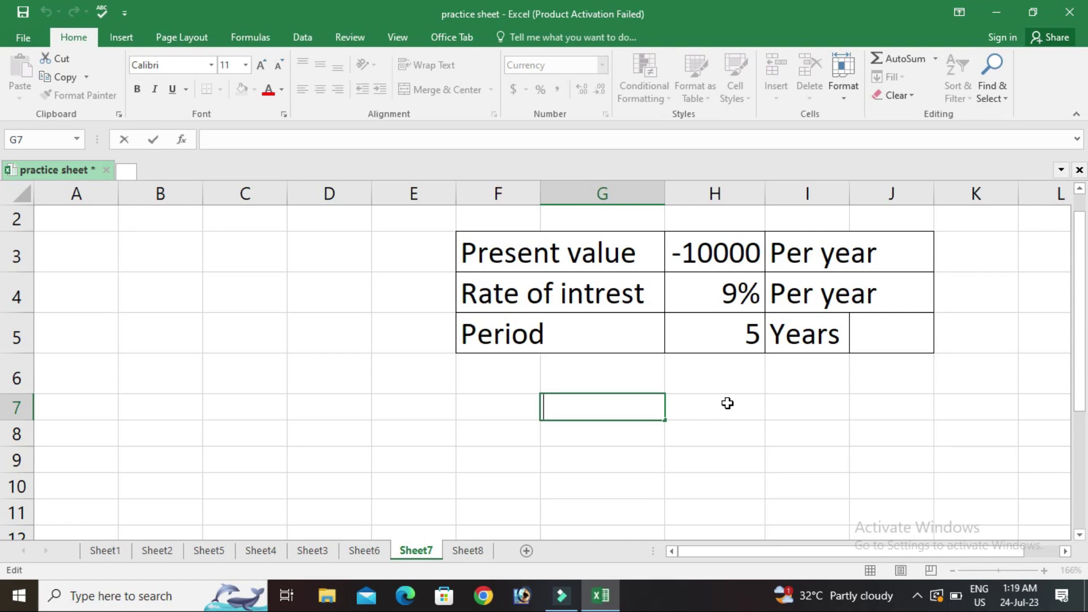
{"action": "type", "text": "=fv("}
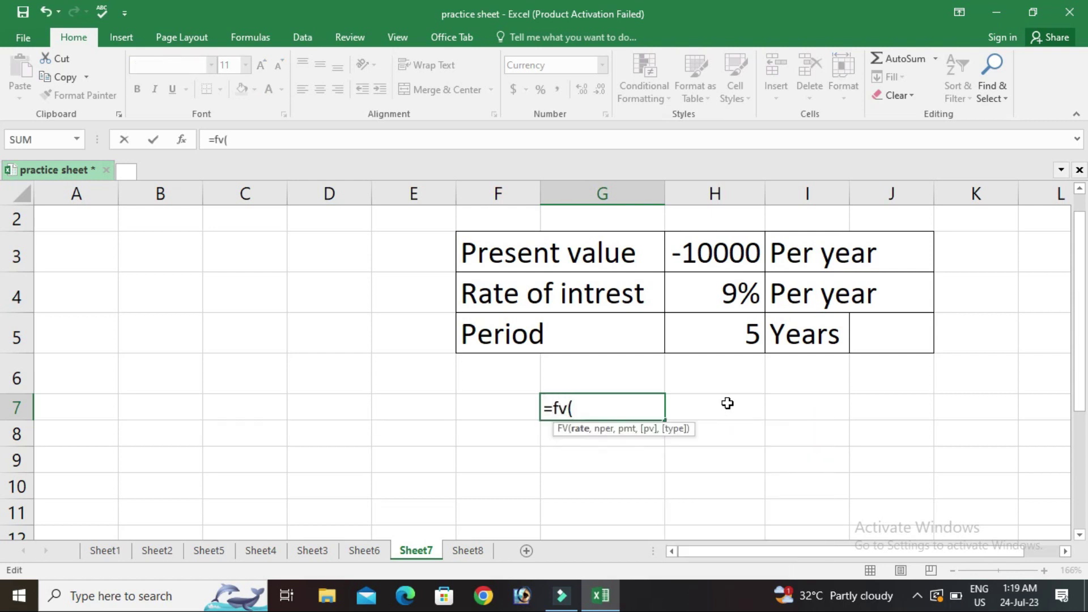
{"action": "left_click", "coordinate": [724, 291]}
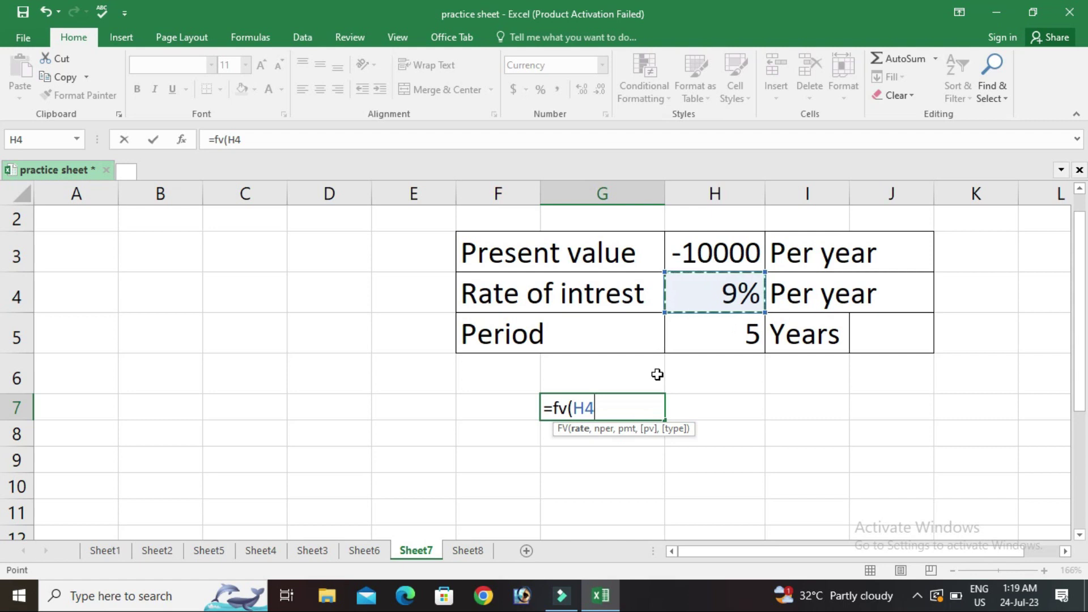
{"action": "type", "text": ","}
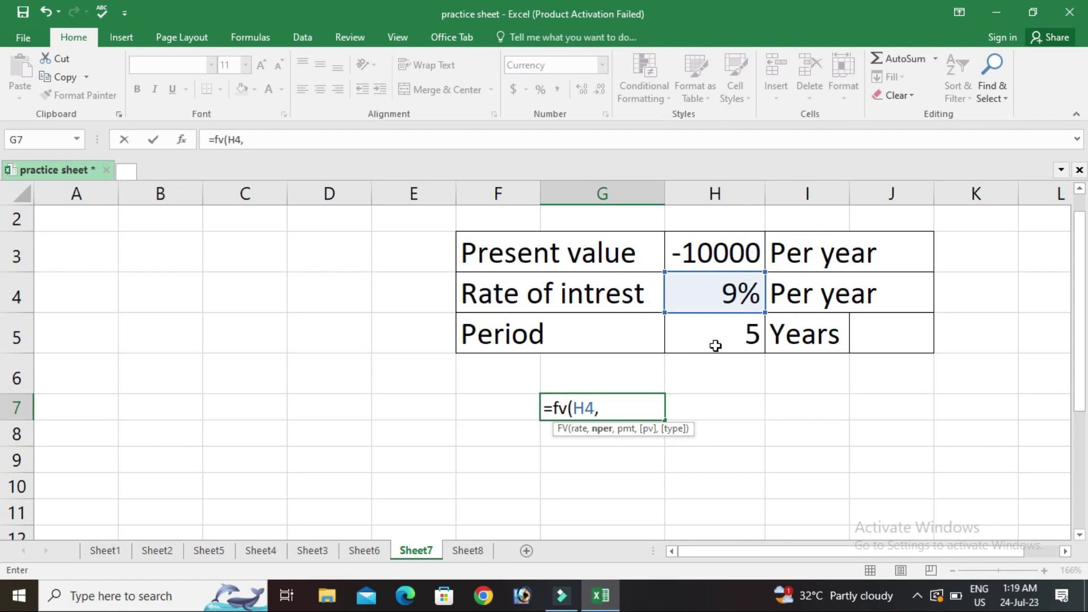
{"action": "left_click", "coordinate": [715, 346]}
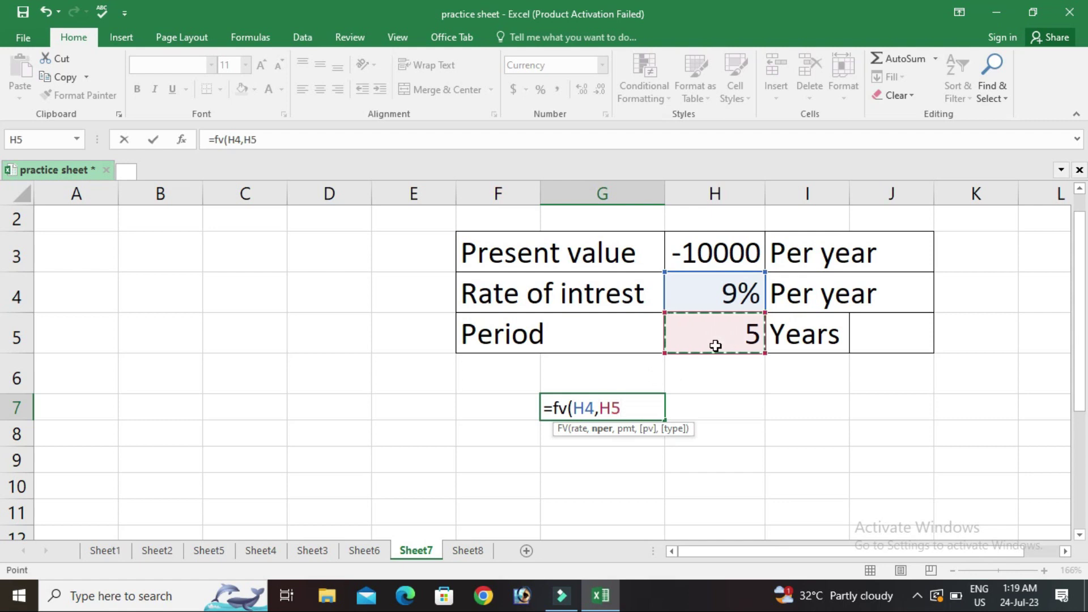
{"action": "type", "text": ","}
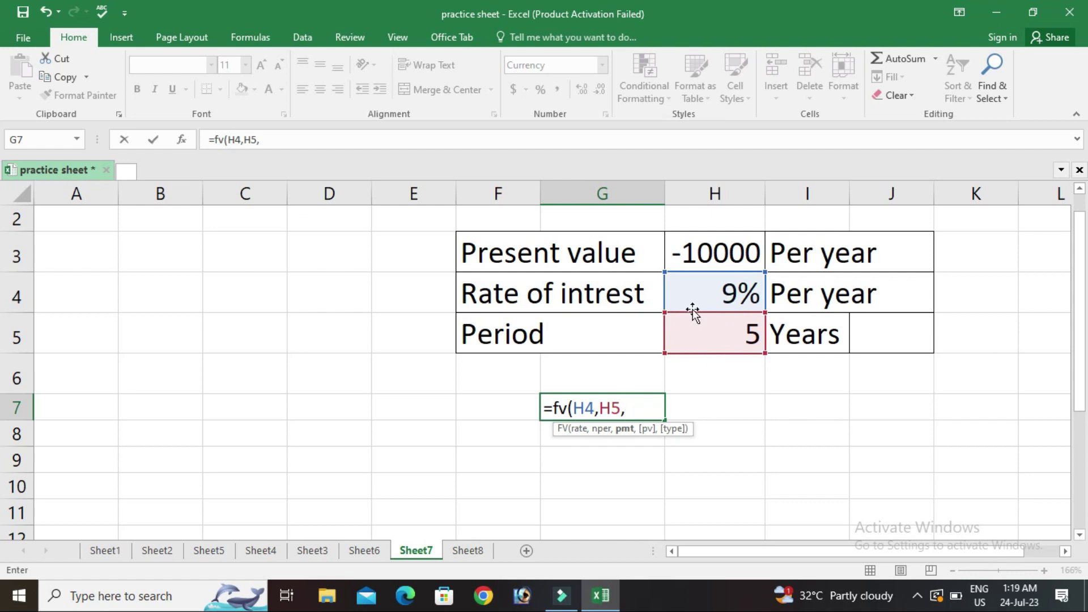
{"action": "left_click", "coordinate": [703, 257]}
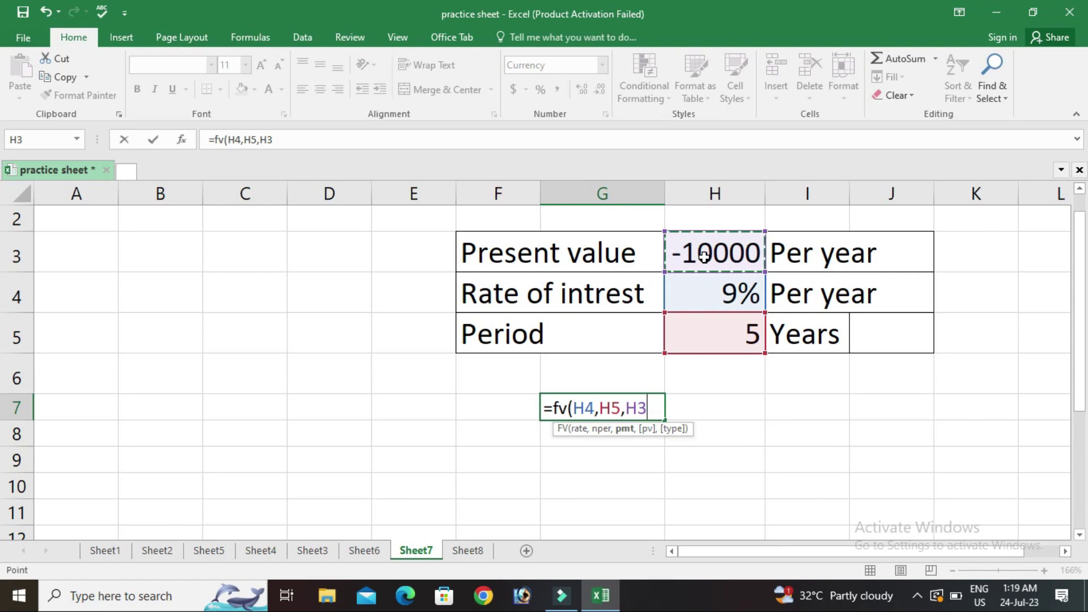
{"action": "type", "text": ")"}
{"action": "key", "text": "Return"}
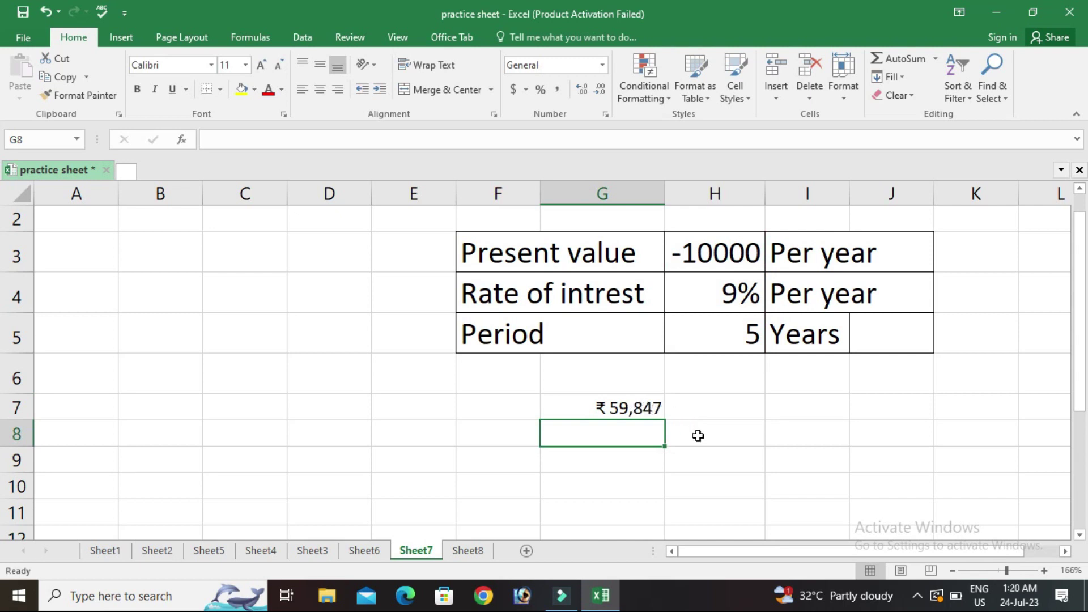
{"action": "left_click", "coordinate": [633, 409]}
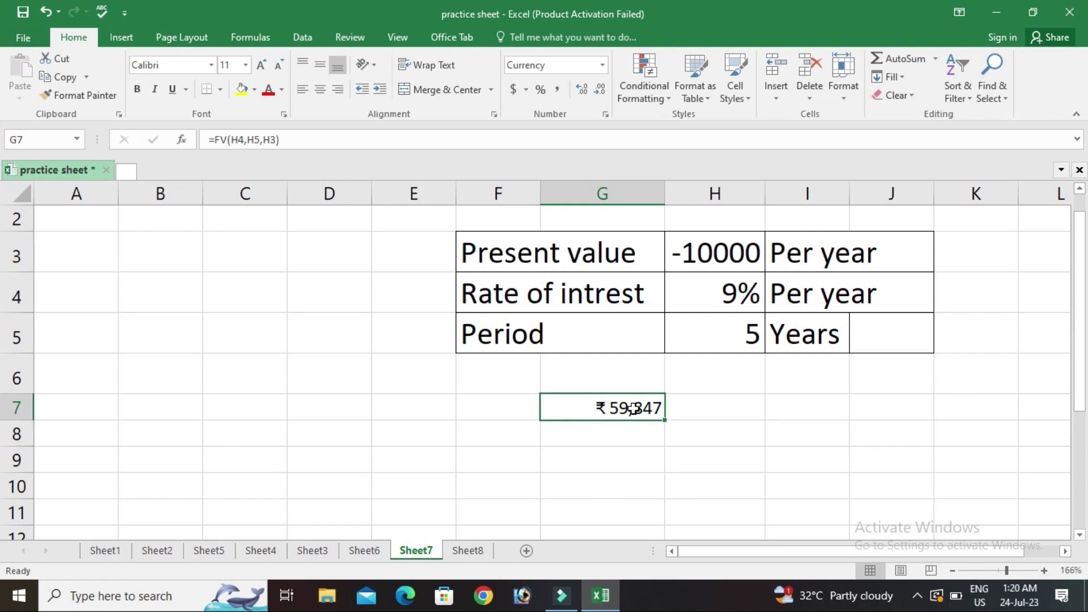